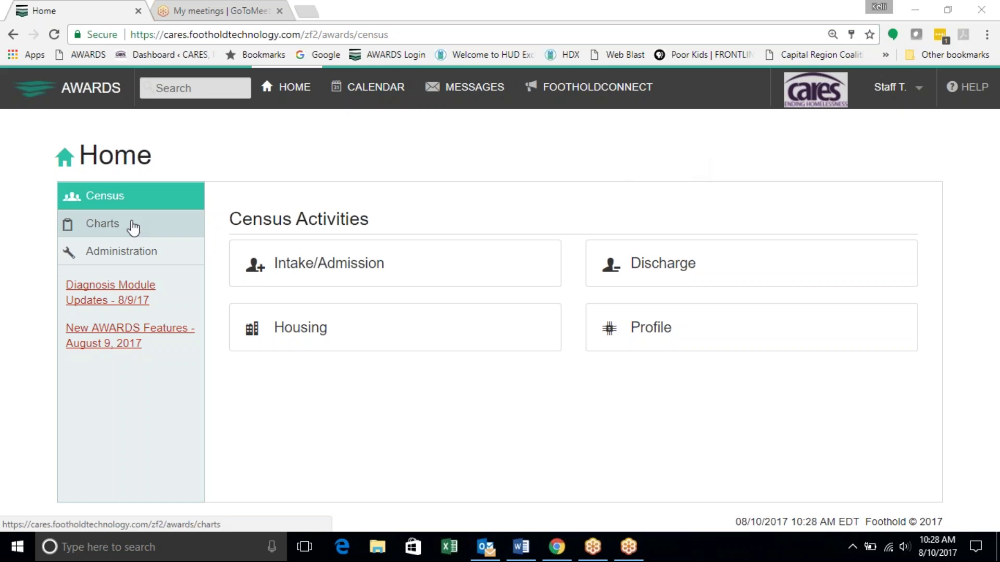
Open the HUD CoC Annual Performance Report (APR) from the Fiscal / Program reports in Administration.
{"action": "left_click", "coordinate": [94, 258]}
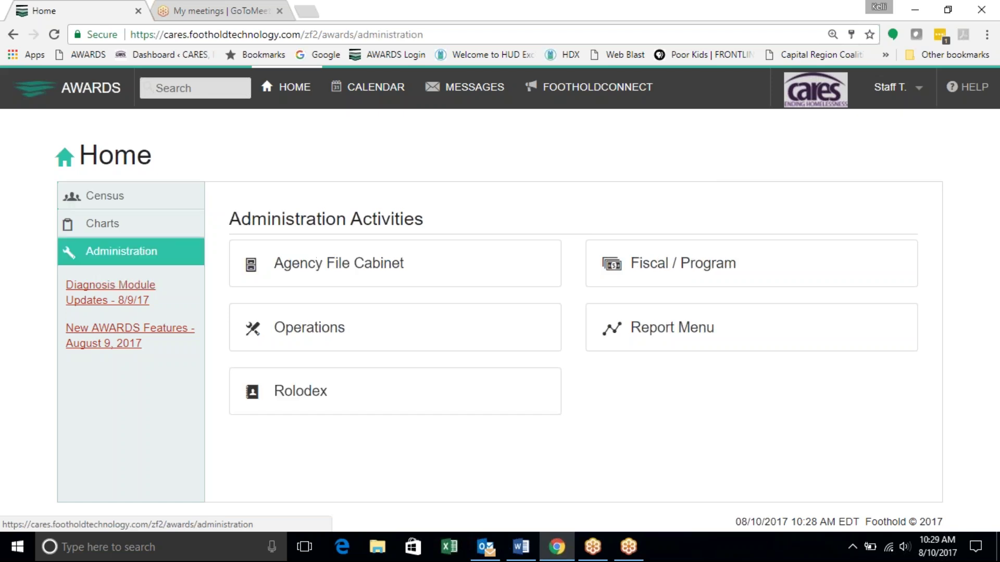
{"action": "left_click", "coordinate": [750, 268]}
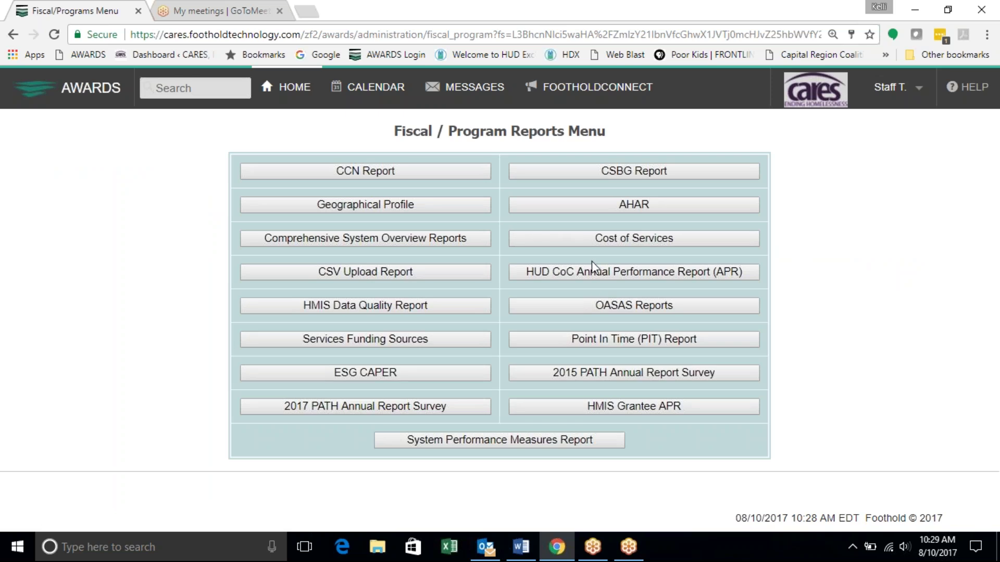
{"action": "left_click", "coordinate": [599, 275]}
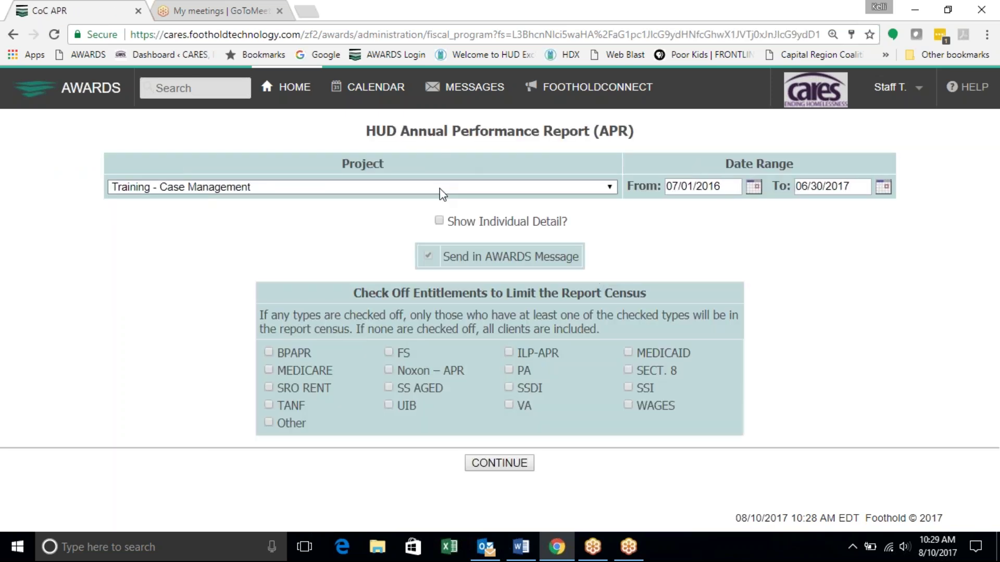
Run the APR for the project Training - CoC Permanent Housing with individual detail shown.
{"action": "left_click", "coordinate": [442, 188]}
{"action": "left_click", "coordinate": [318, 217]}
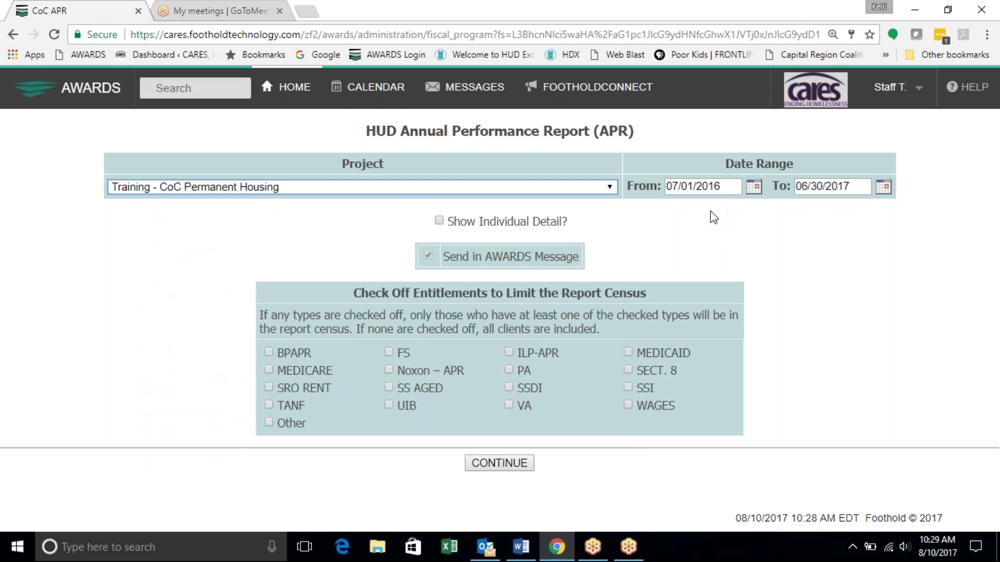
{"action": "left_click", "coordinate": [439, 221]}
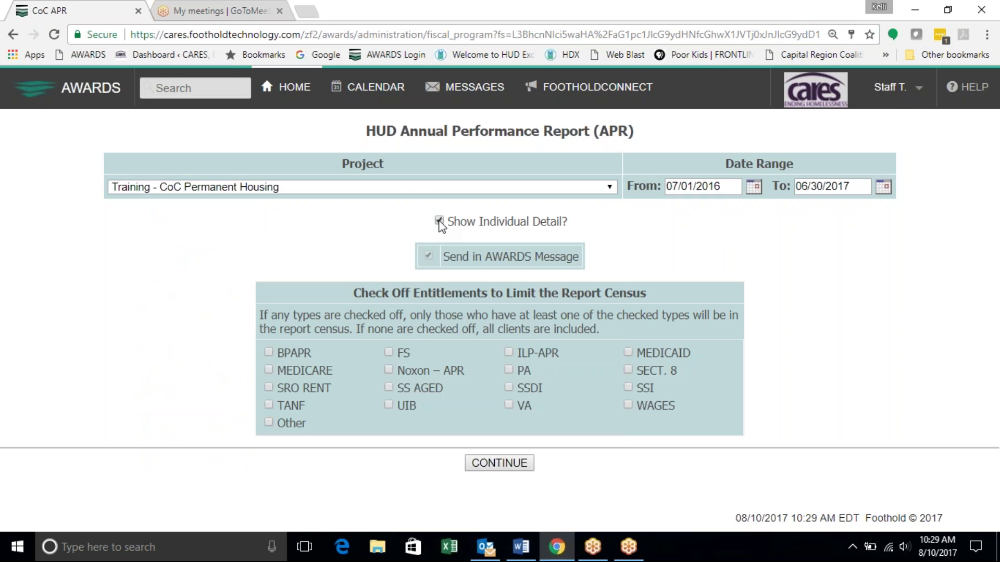
{"action": "left_click", "coordinate": [493, 464]}
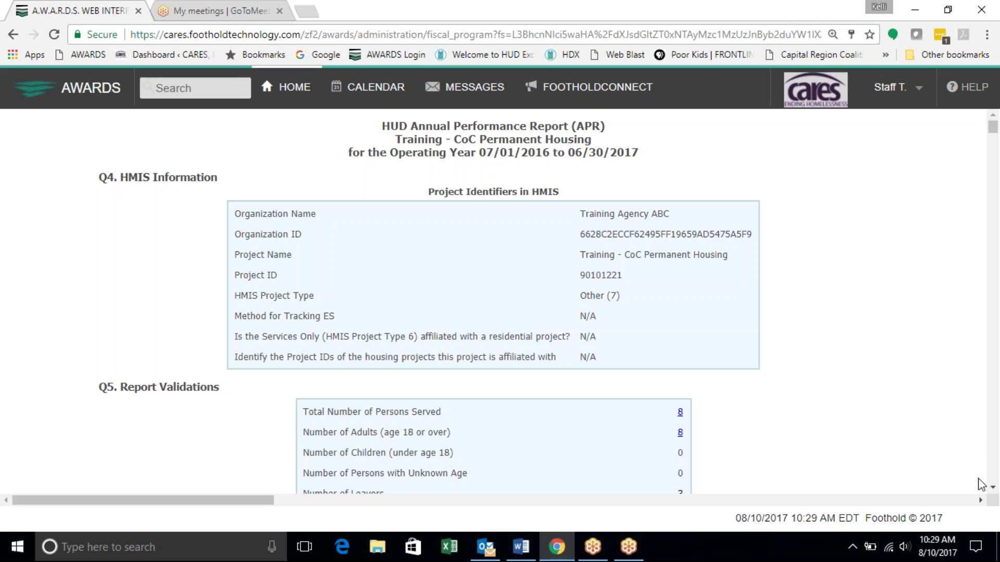
Show the individual client details behind the Number of Leavers in Q5 Report Validations.
{"action": "left_click", "coordinate": [994, 490]}
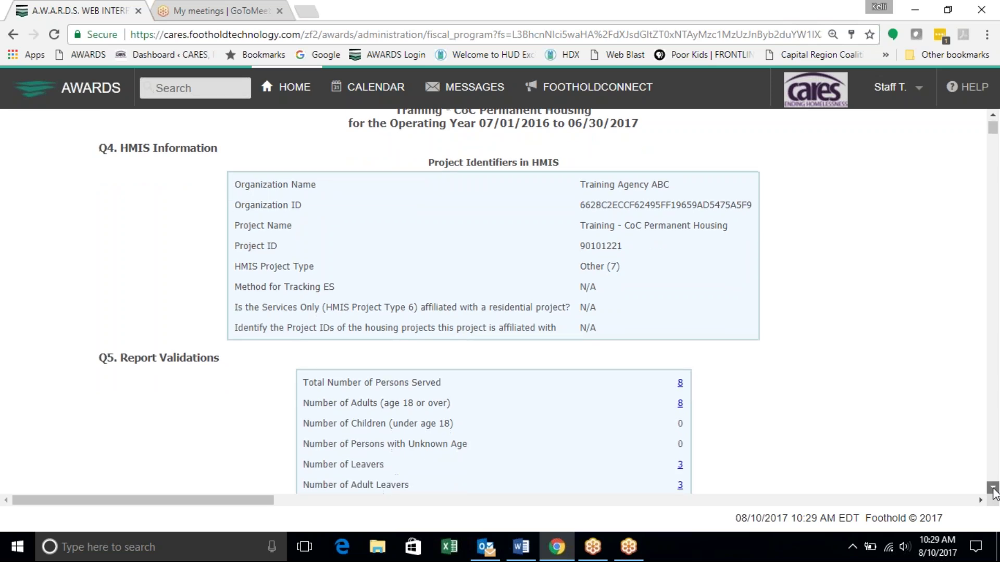
{"action": "left_click", "coordinate": [993, 491]}
{"action": "left_click", "coordinate": [993, 490]}
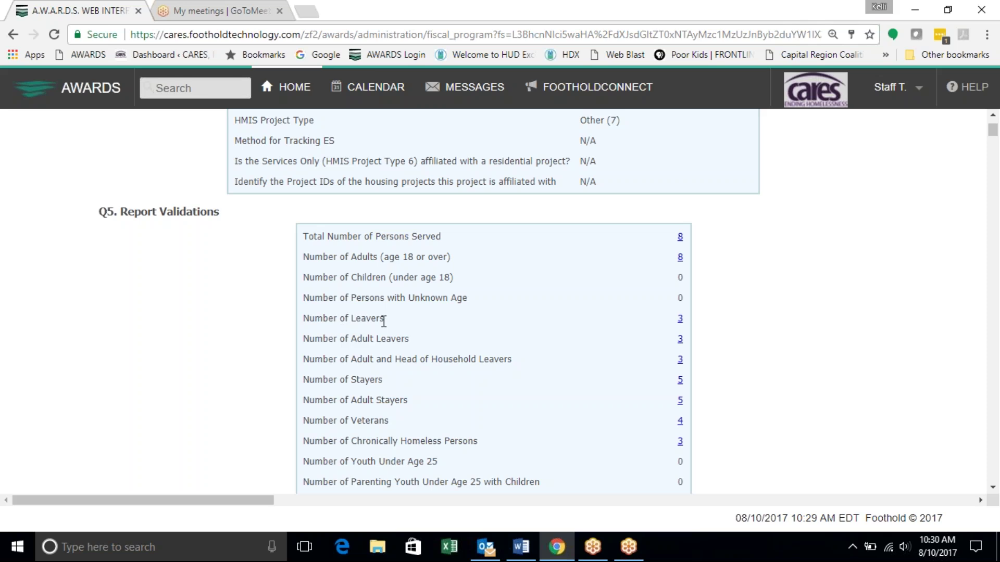
{"action": "left_click", "coordinate": [680, 319]}
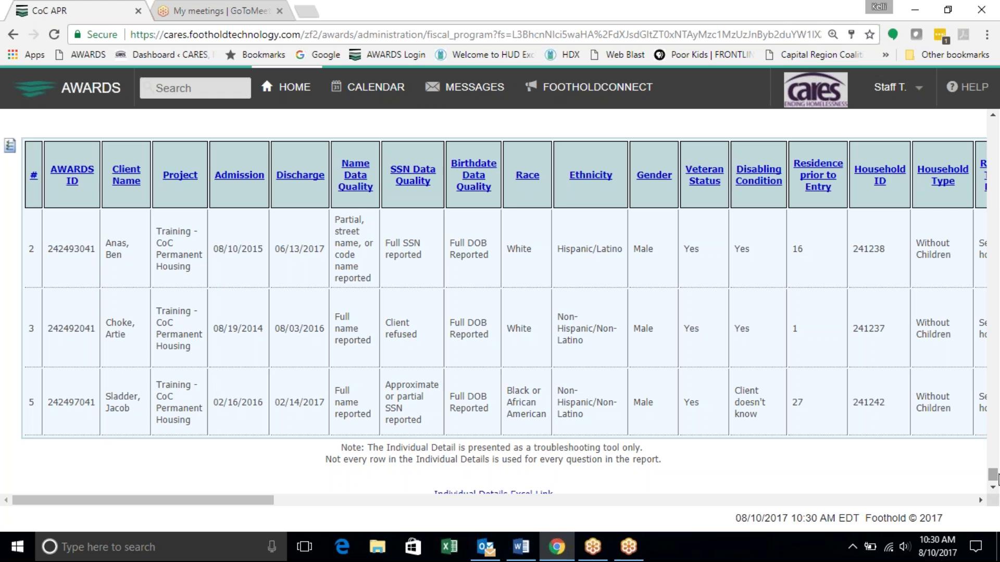
Show the individual details behind the Name data issues in Q6 Personally Identifiable Information, dismissing the mail notification.
{"action": "left_click_drag", "start_coordinate": [994, 477], "coordinate": [998, 157]}
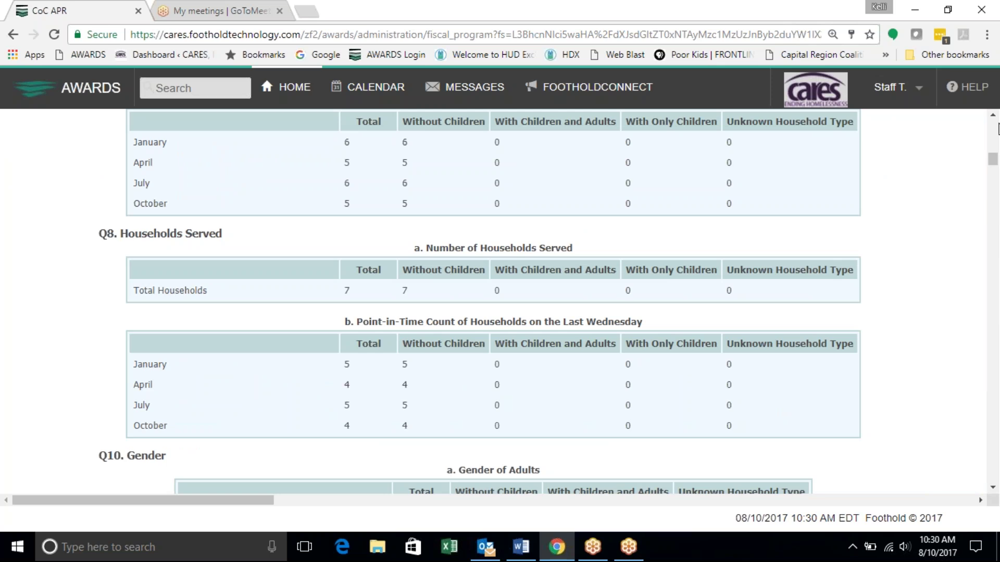
{"action": "left_click_drag", "start_coordinate": [993, 156], "coordinate": [996, 140]}
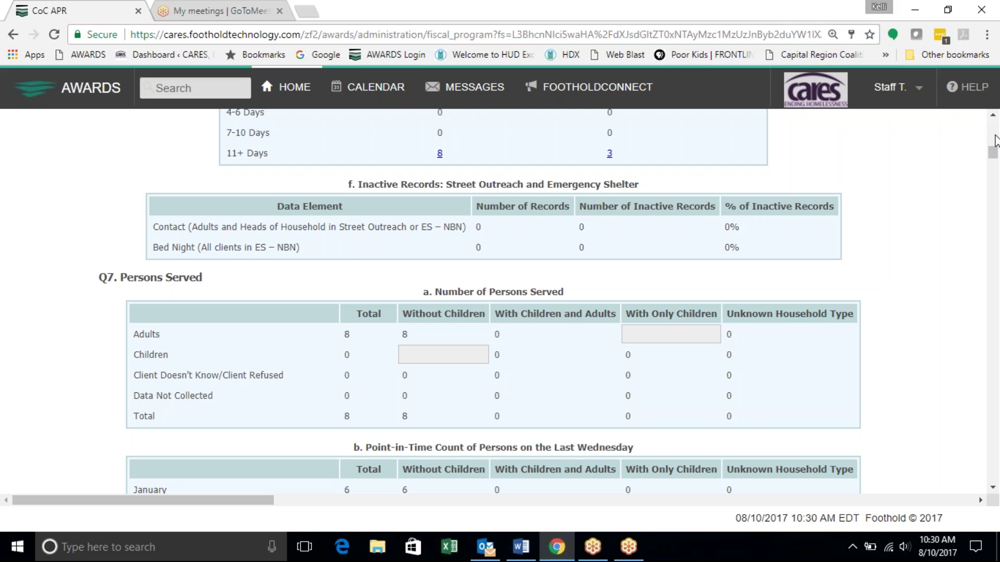
{"action": "left_click", "coordinate": [993, 116]}
{"action": "left_click_drag", "start_coordinate": [993, 117], "coordinate": [995, 119]}
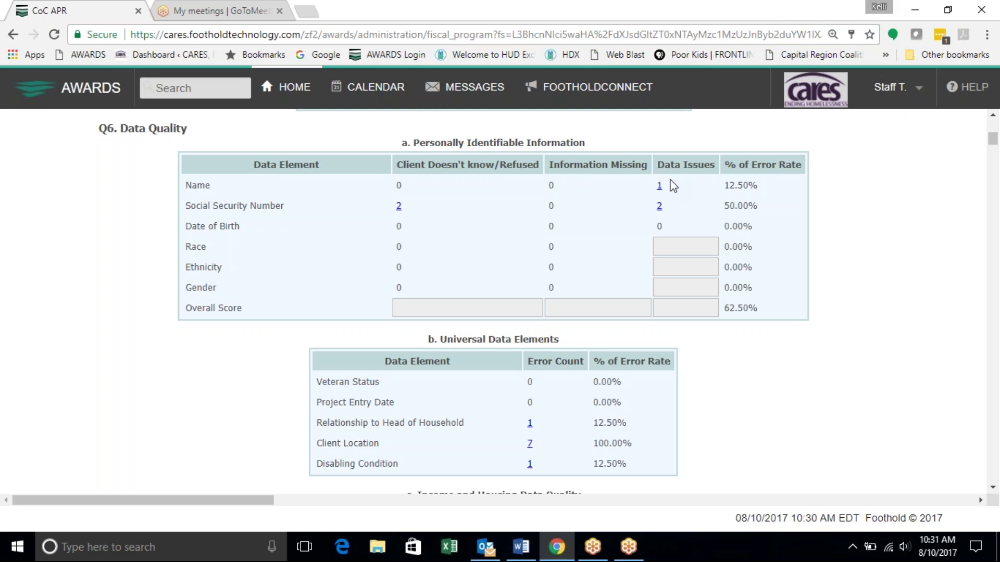
{"action": "left_click", "coordinate": [658, 186]}
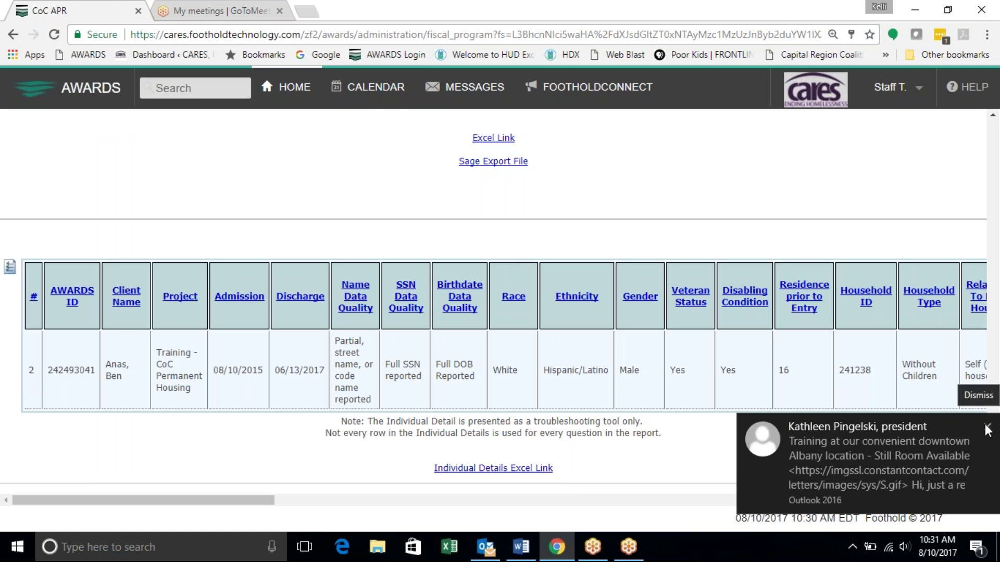
{"action": "left_click", "coordinate": [987, 426]}
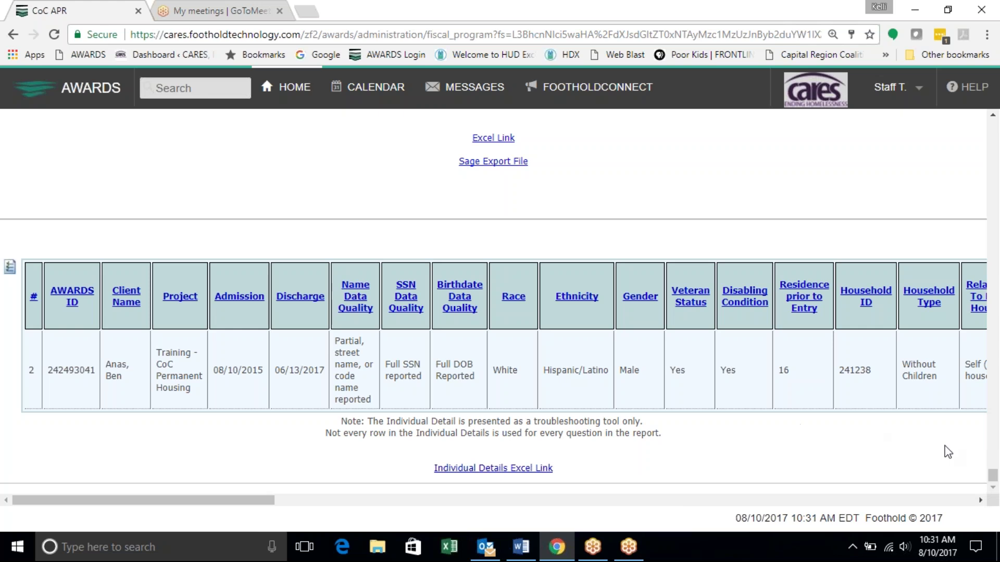
Show the individual details behind the Social Security Number entries counted as Client Doesn't know/Refused in Q6.
{"action": "left_click_drag", "start_coordinate": [994, 478], "coordinate": [998, 127]}
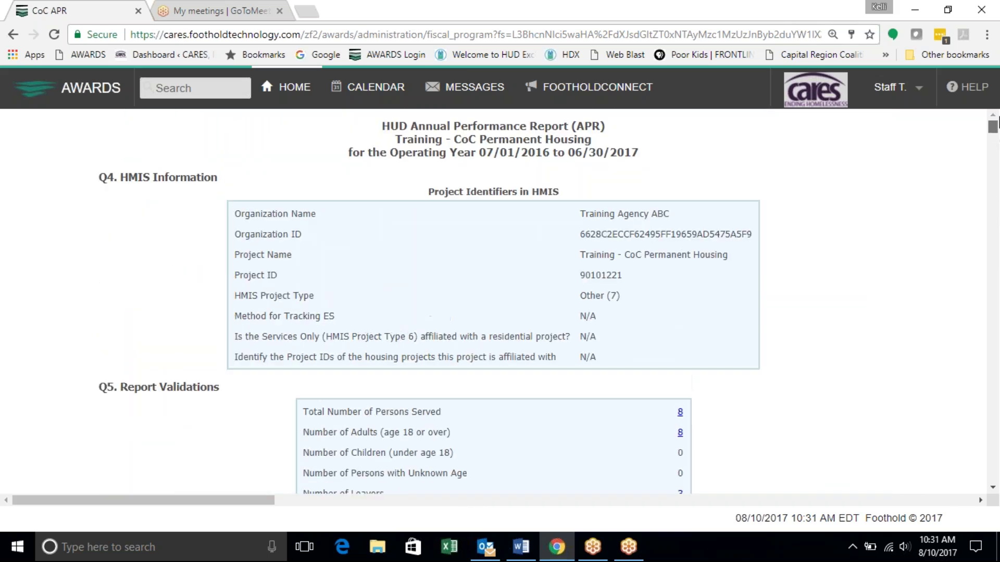
{"action": "left_click", "coordinate": [992, 487]}
{"action": "scroll", "coordinate": [994, 489], "scroll_direction": "down", "scroll_amount": 5}
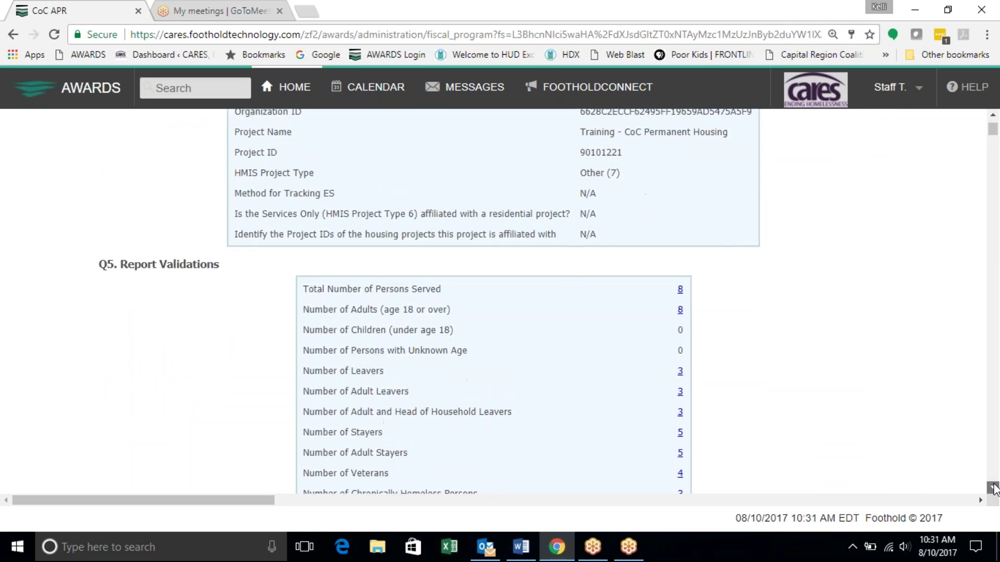
{"action": "scroll", "coordinate": [993, 489], "scroll_direction": "down", "scroll_amount": 4}
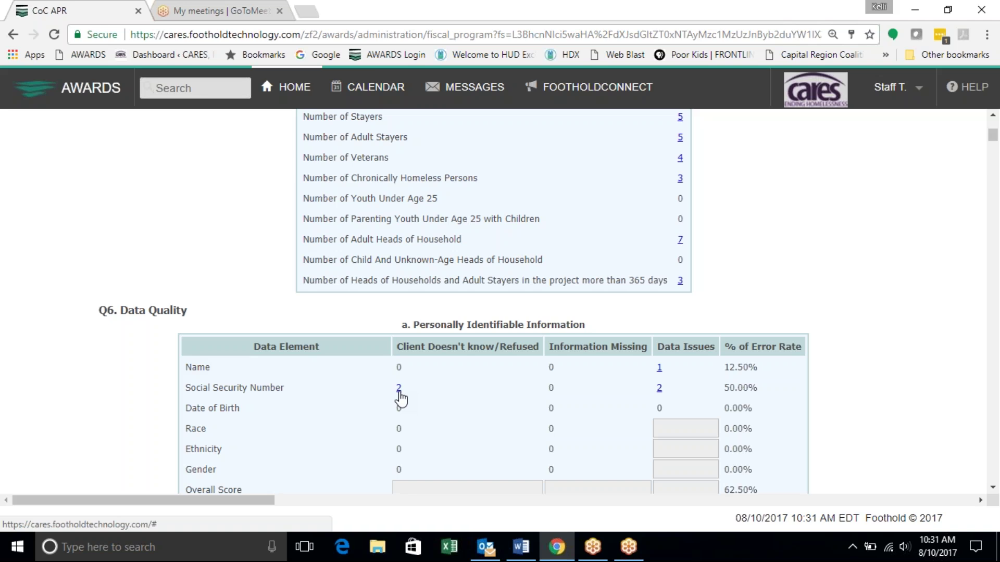
{"action": "left_click", "coordinate": [399, 388]}
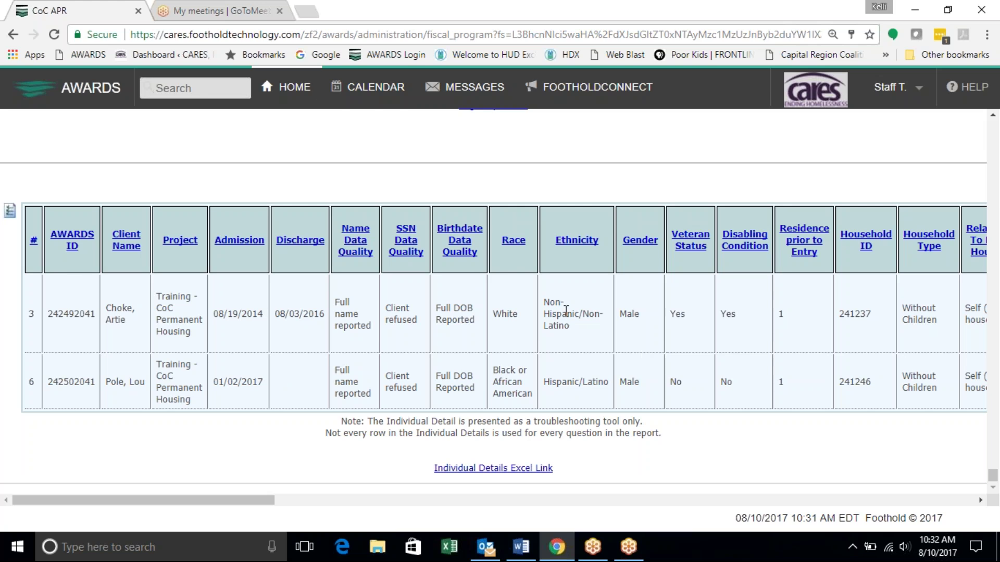
Open the APR message in the AWARDS inbox, widen its view and examine the individual details for the Social Security Number data issues.
{"action": "left_click_drag", "start_coordinate": [993, 479], "coordinate": [925, 124]}
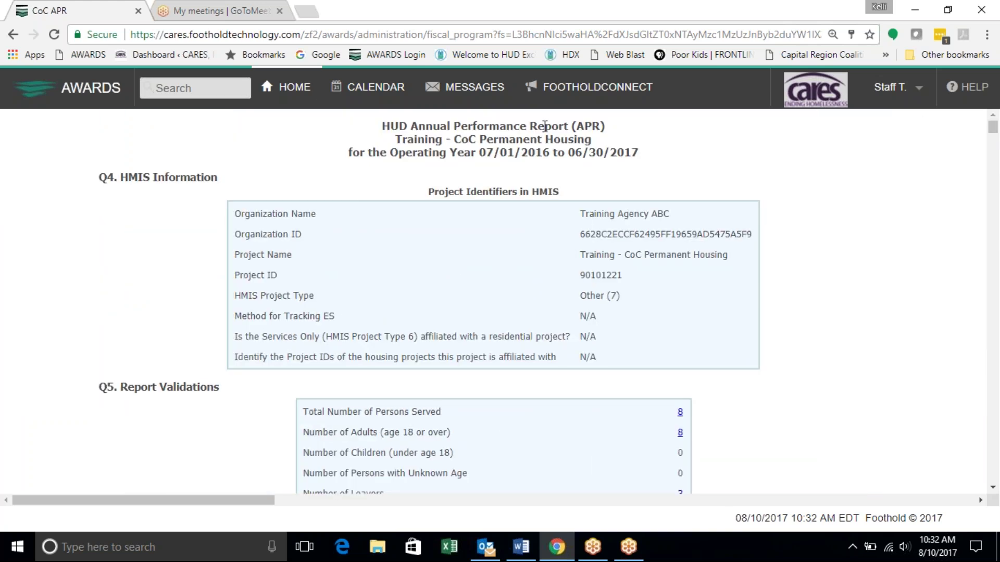
{"action": "left_click", "coordinate": [489, 93]}
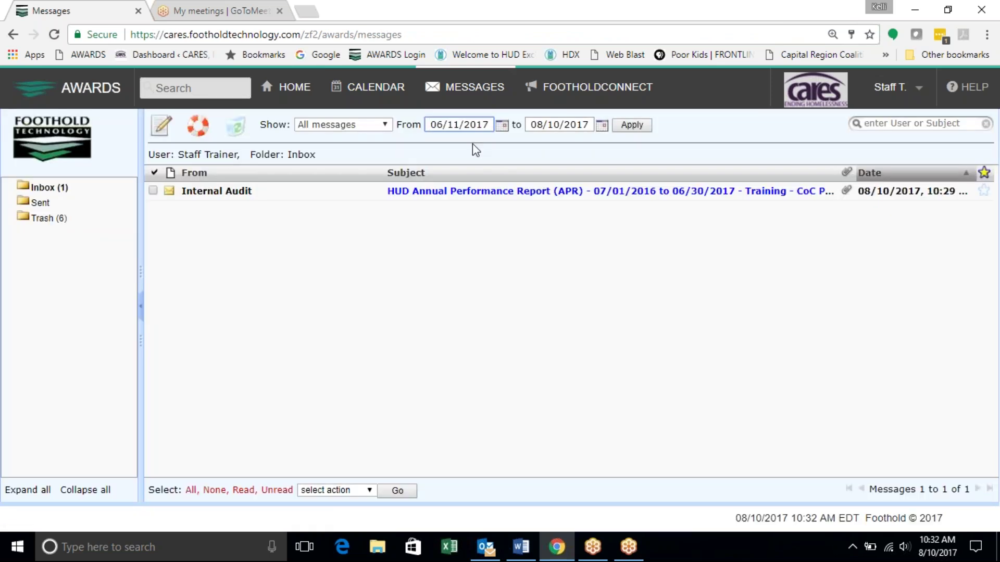
{"action": "left_click", "coordinate": [489, 192]}
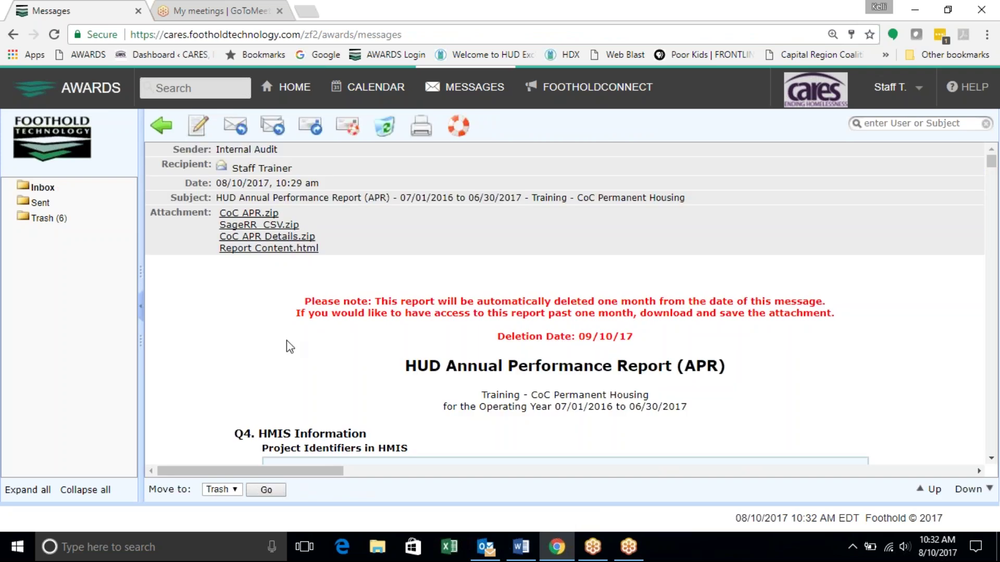
{"action": "left_click", "coordinate": [141, 307]}
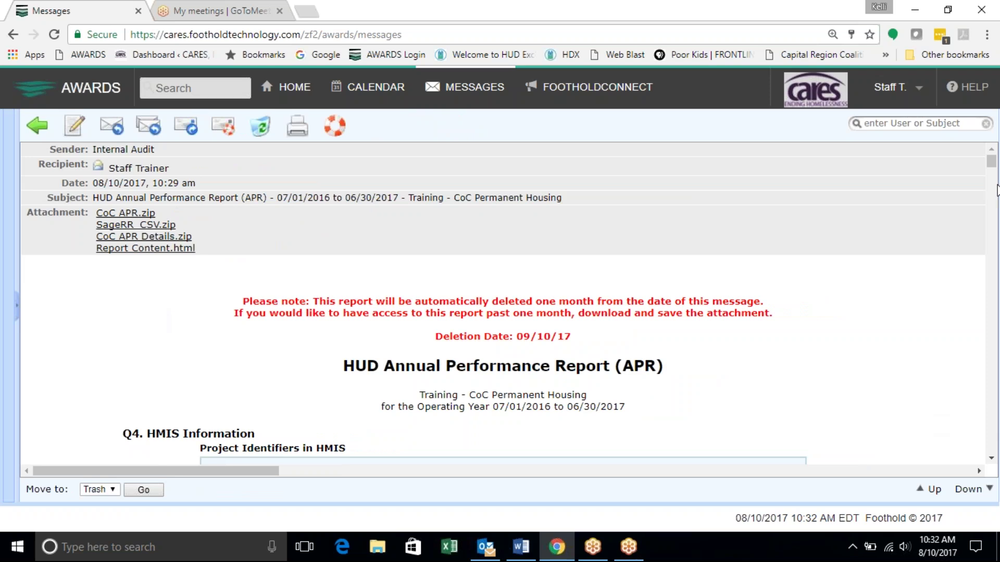
{"action": "left_click_drag", "start_coordinate": [992, 166], "coordinate": [992, 180]}
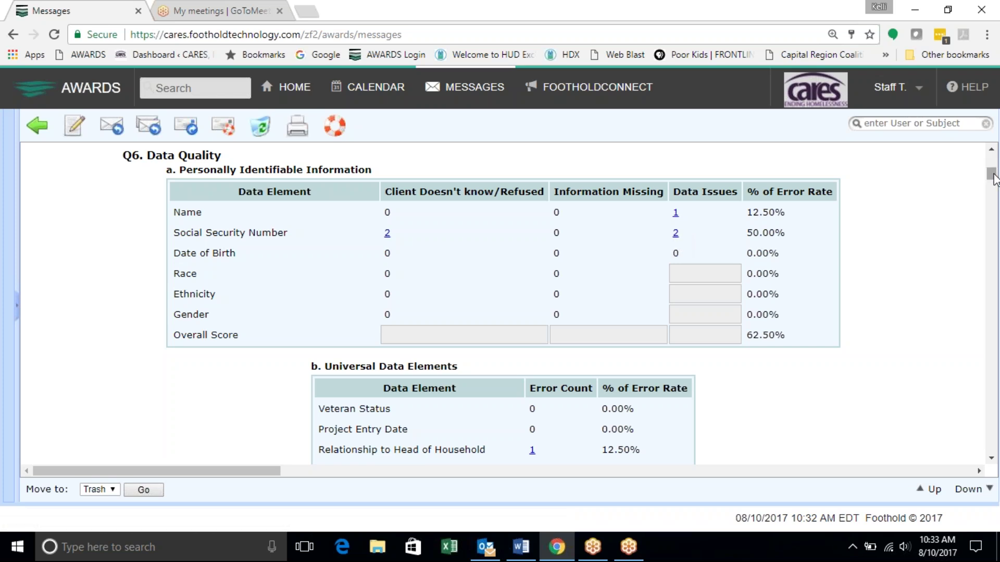
{"action": "left_click_drag", "start_coordinate": [991, 175], "coordinate": [998, 459]}
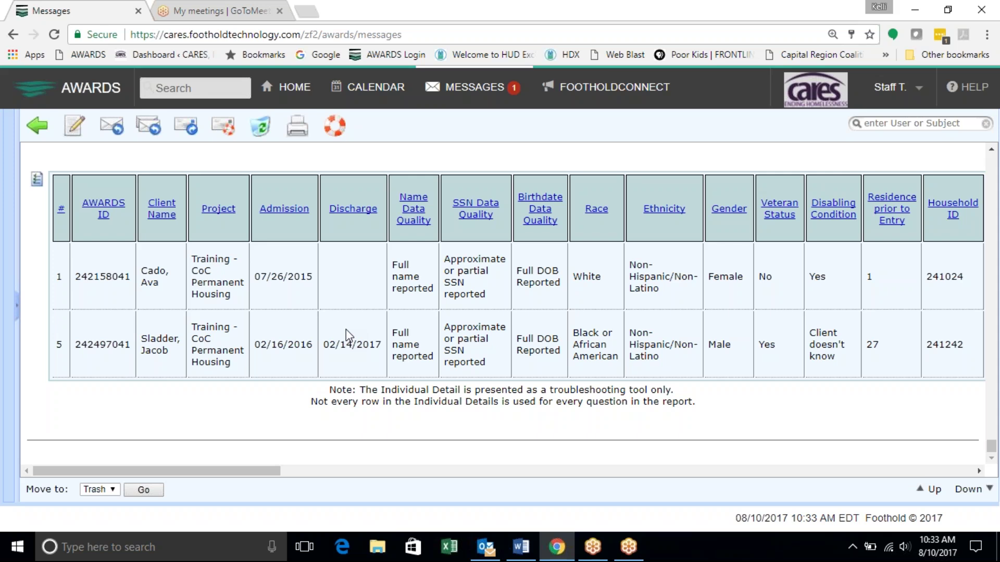
Return to the Fiscal / Program reports in Administration and open the HMIS Data Quality Report.
{"action": "left_click", "coordinate": [290, 89]}
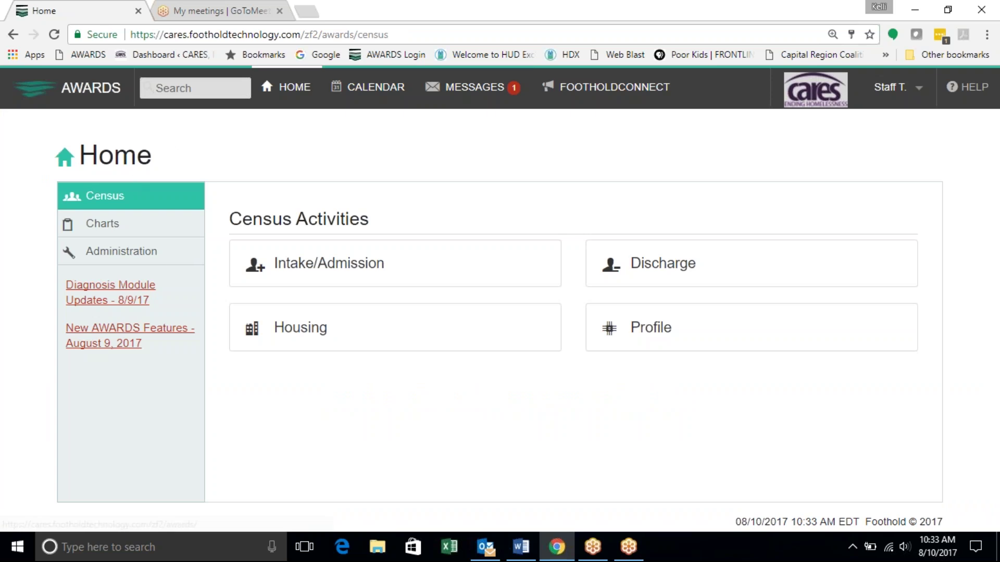
{"action": "left_click", "coordinate": [115, 255]}
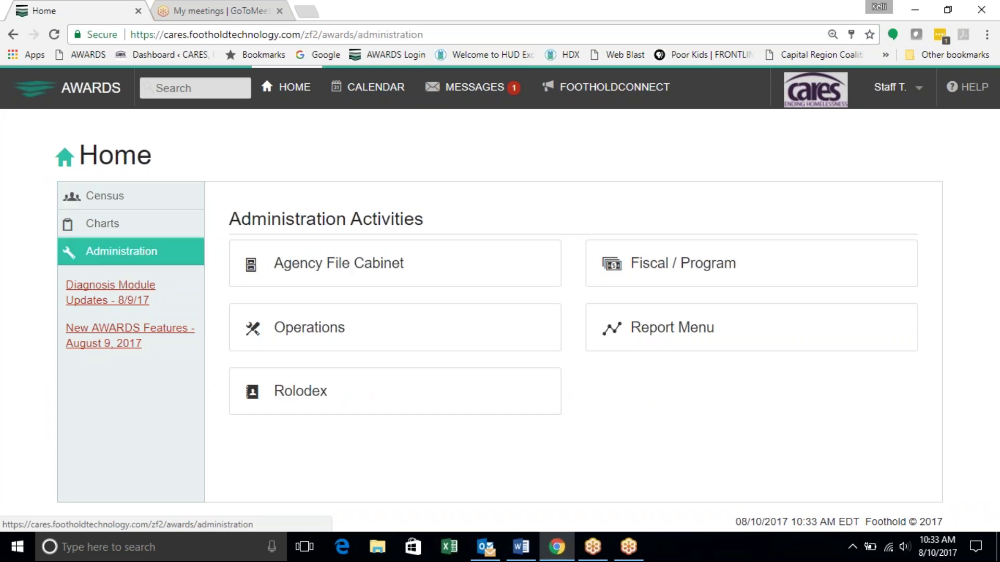
{"action": "left_click", "coordinate": [659, 264]}
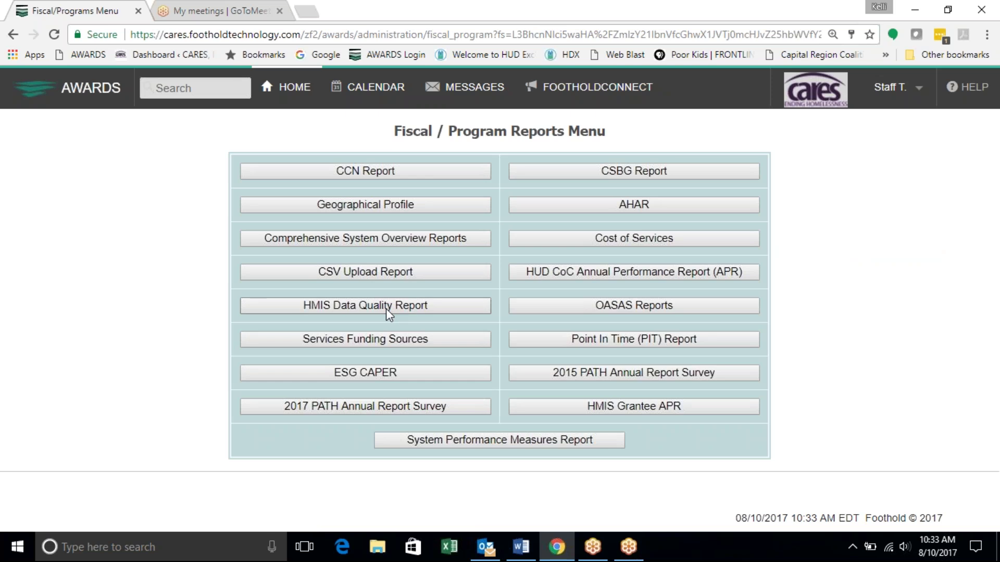
{"action": "left_click", "coordinate": [387, 308]}
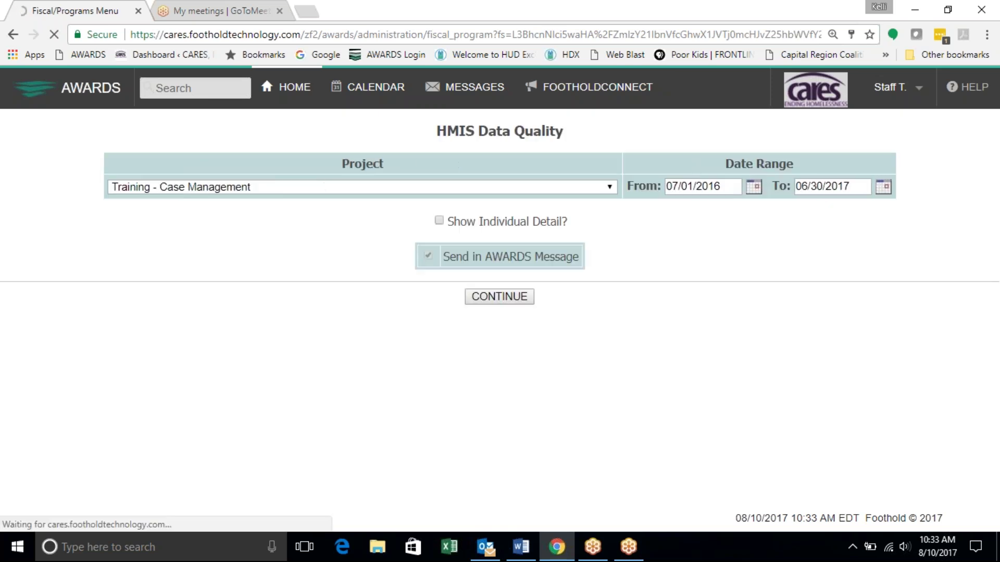
Run the HMIS Data Quality report for Training - CoC Permanent Housing with individual detail shown.
{"action": "left_click", "coordinate": [367, 187]}
{"action": "left_click", "coordinate": [338, 216]}
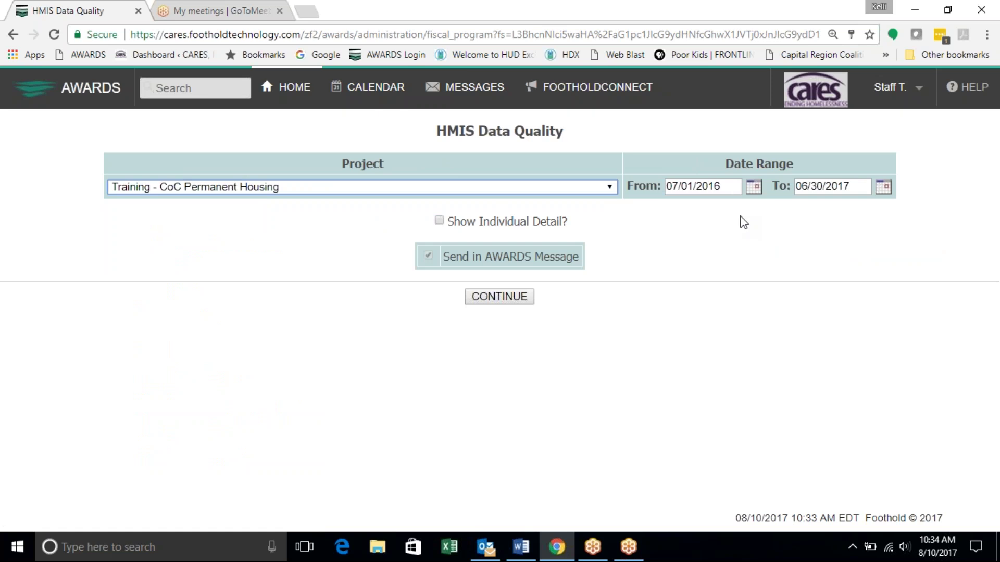
{"action": "left_click", "coordinate": [440, 225]}
{"action": "left_click", "coordinate": [499, 300]}
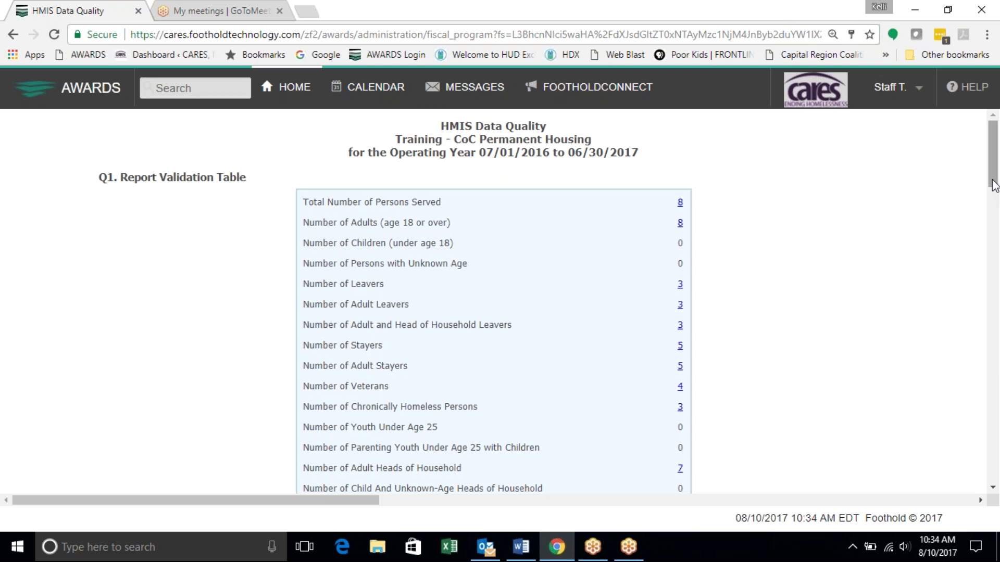
Show the individual details behind the Destination error in Q4 Income and Housing Data Quality and examine the Destination column.
{"action": "scroll", "coordinate": [993, 192], "scroll_direction": "down", "scroll_amount": 1}
{"action": "left_click_drag", "start_coordinate": [994, 193], "coordinate": [998, 366]}
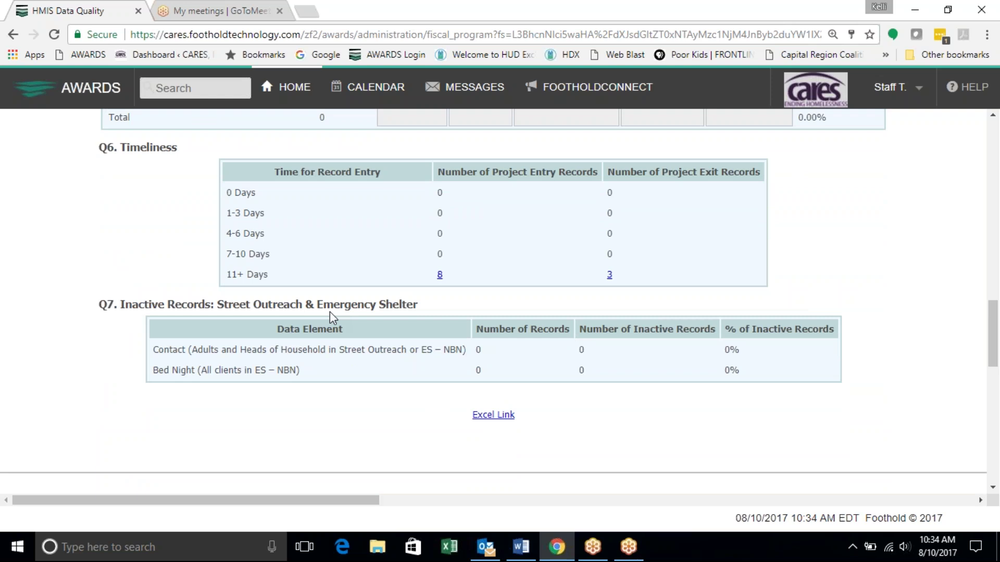
{"action": "left_click", "coordinate": [987, 91]}
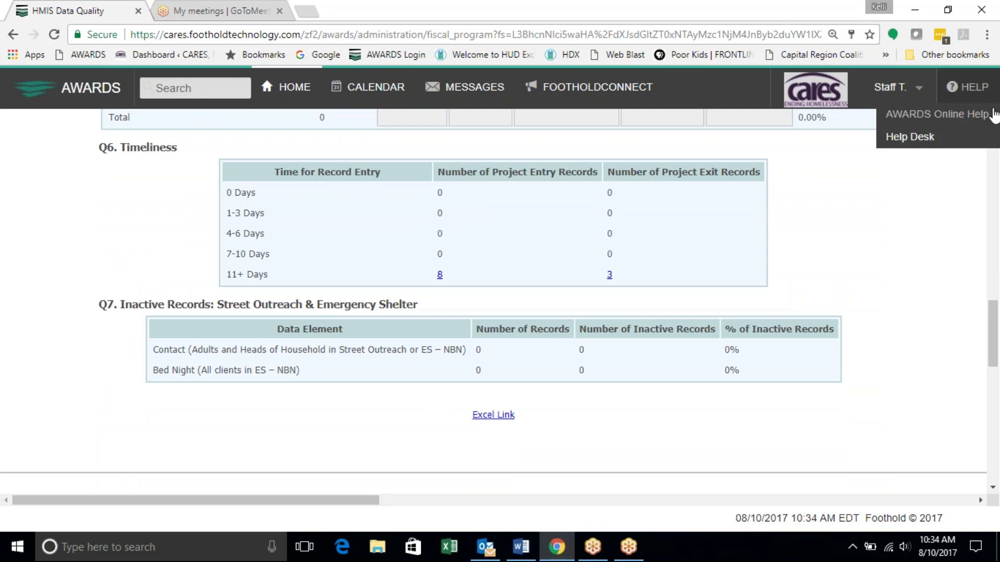
{"action": "left_click", "coordinate": [993, 115]}
{"action": "left_click_drag", "start_coordinate": [995, 119], "coordinate": [995, 120]}
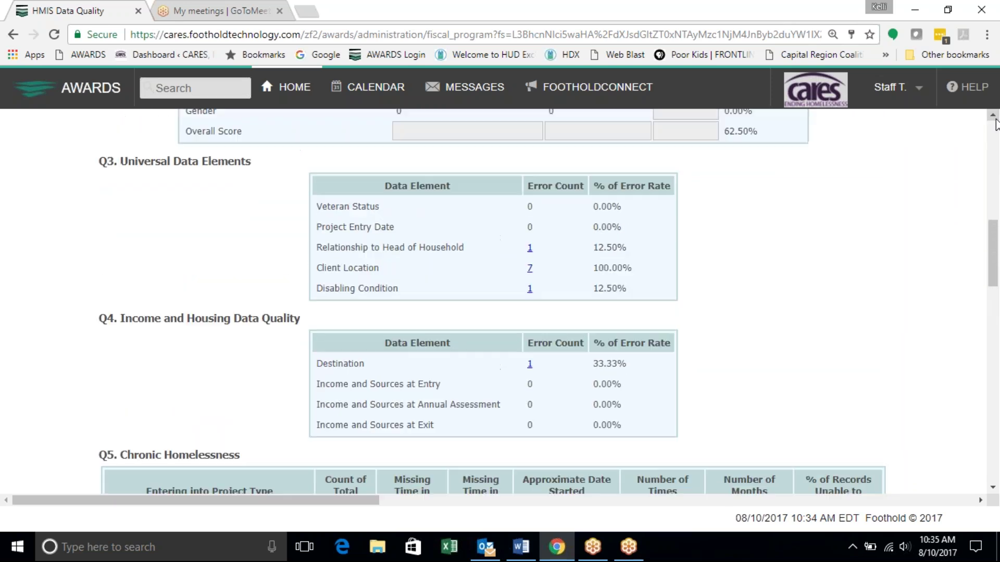
{"action": "left_click", "coordinate": [529, 364]}
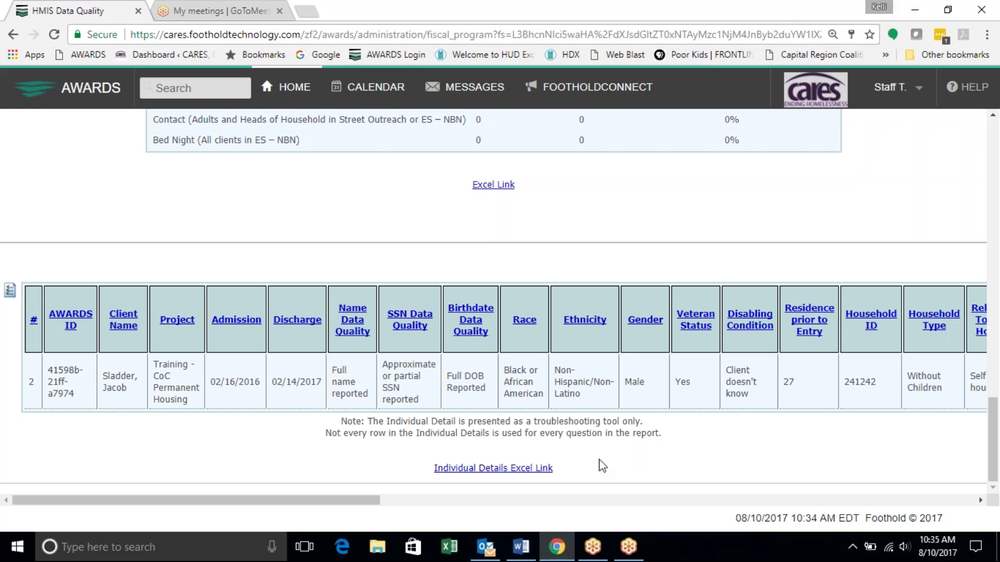
{"action": "left_click_drag", "start_coordinate": [356, 497], "coordinate": [477, 479]}
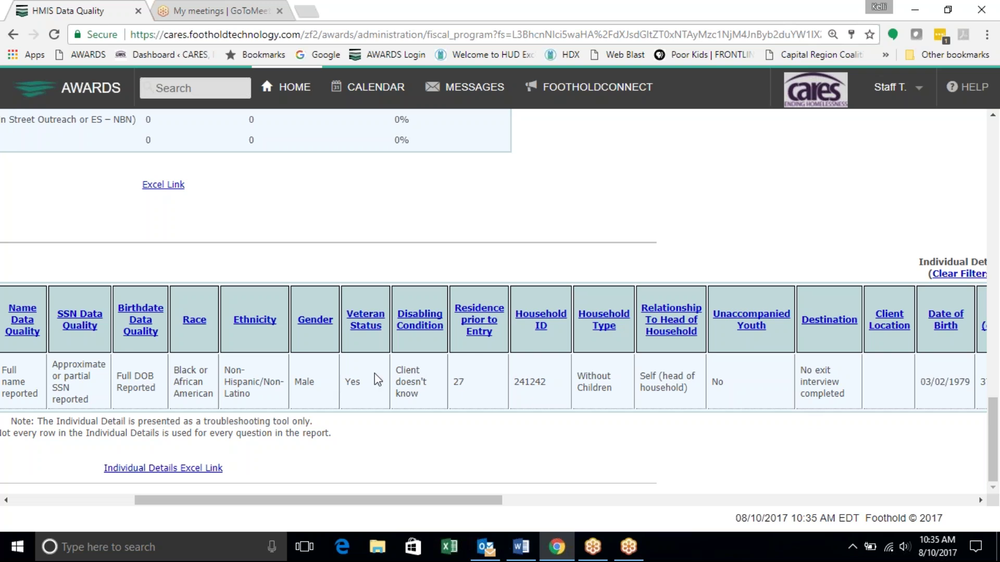
Open the HMIS Data Quality message for Training - CoC Permanent Housing from the AWARDS messages inbox.
{"action": "left_click_drag", "start_coordinate": [402, 501], "coordinate": [198, 492]}
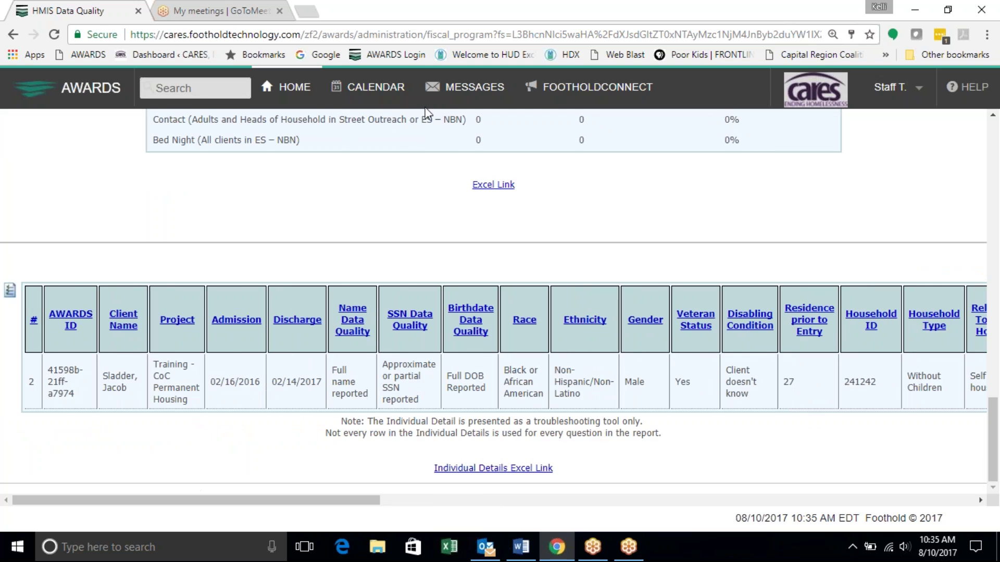
{"action": "left_click", "coordinate": [463, 87]}
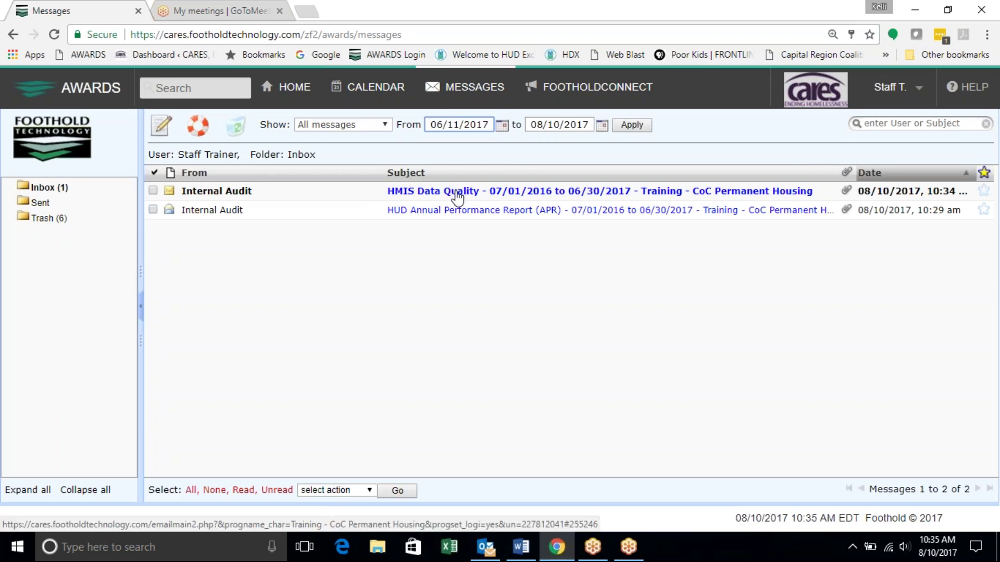
{"action": "left_click", "coordinate": [457, 194]}
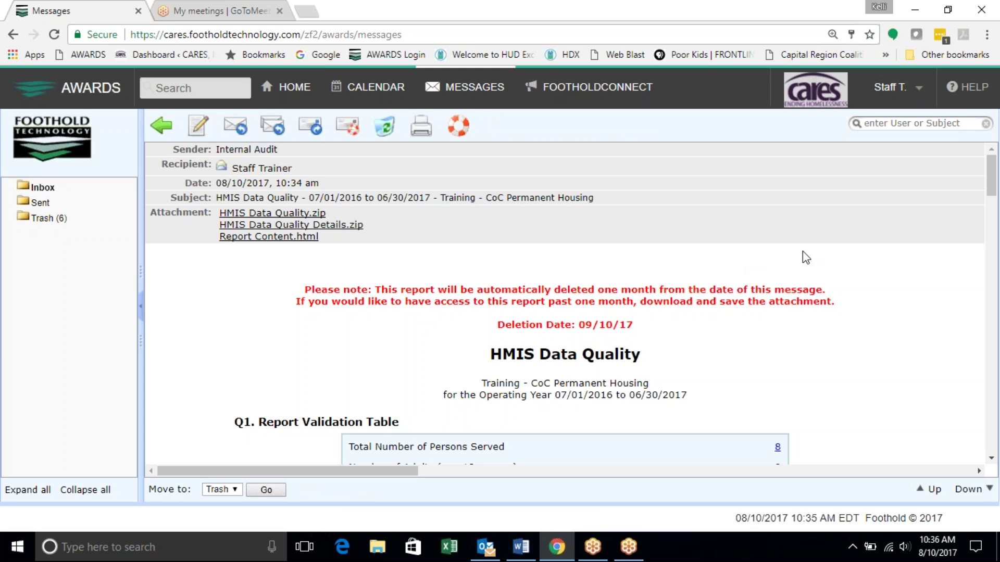
Show the individual details behind the Social Security Number data issues in Q2 Personally Identifiable Information and examine the listed client records.
{"action": "left_click_drag", "start_coordinate": [994, 182], "coordinate": [996, 243]}
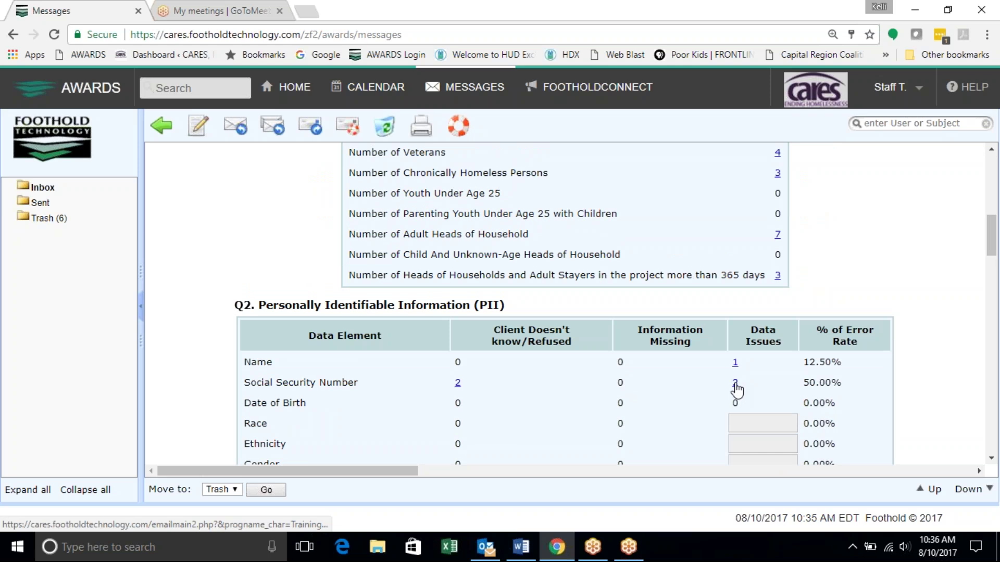
{"action": "left_click", "coordinate": [737, 388]}
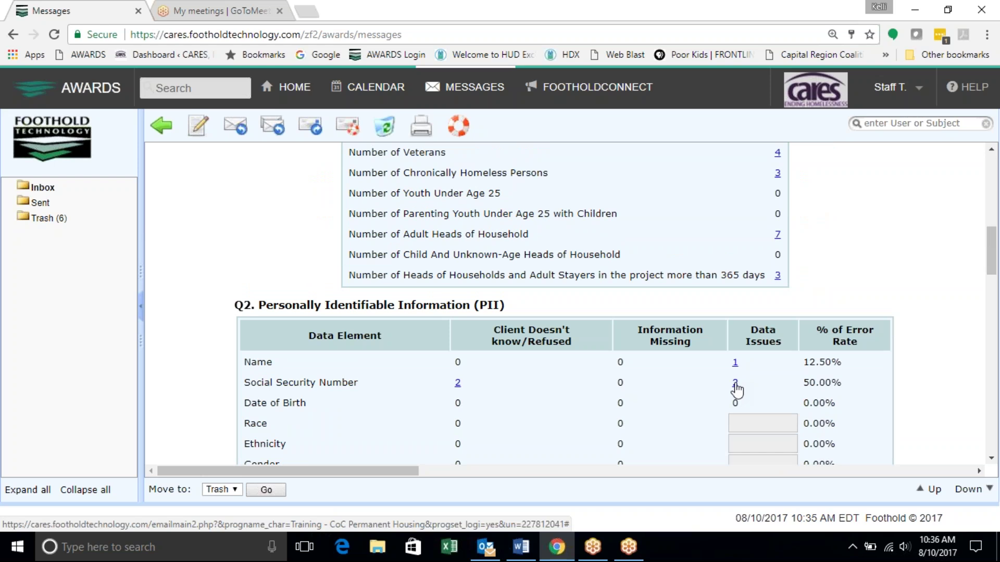
{"action": "left_click_drag", "start_coordinate": [995, 252], "coordinate": [997, 432]}
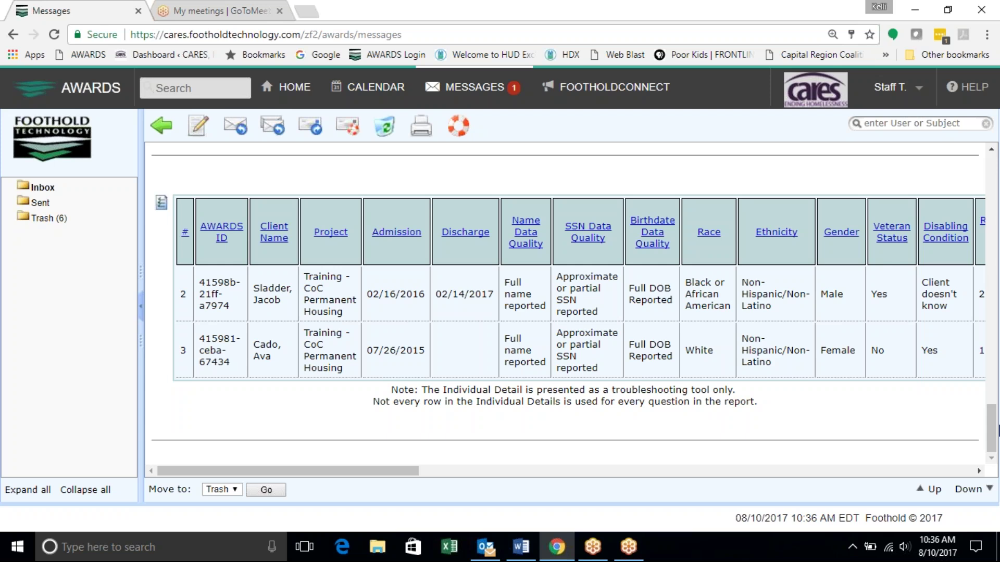
Leave the HMIS Data Quality message and return to the AWARDS home page.
{"action": "left_click_drag", "start_coordinate": [995, 433], "coordinate": [997, 171]}
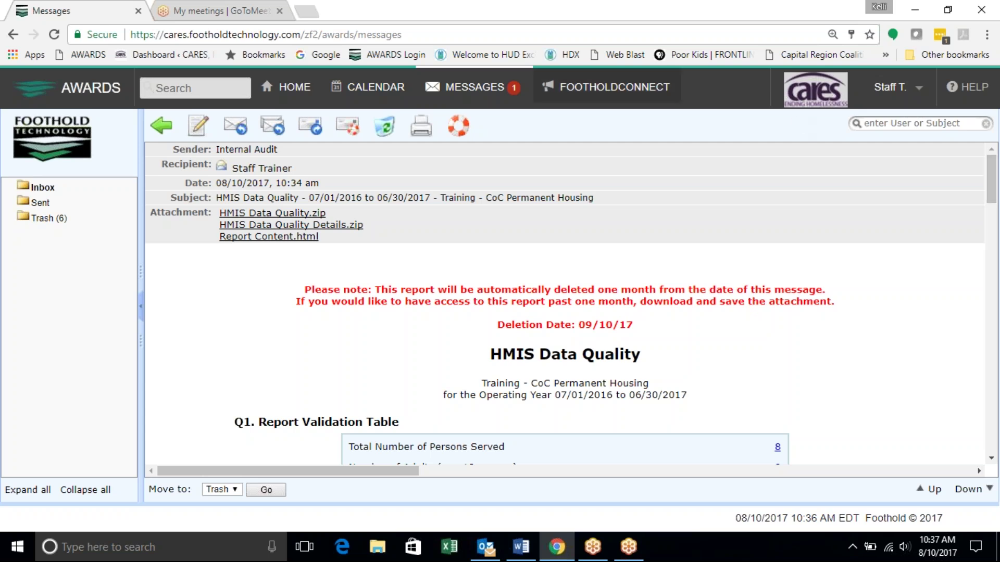
{"action": "left_click", "coordinate": [294, 93]}
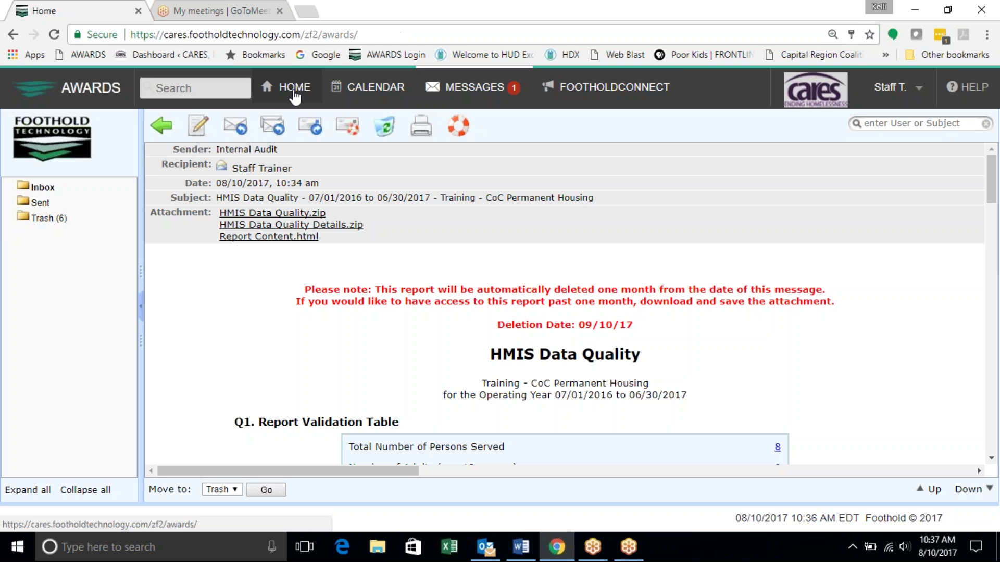